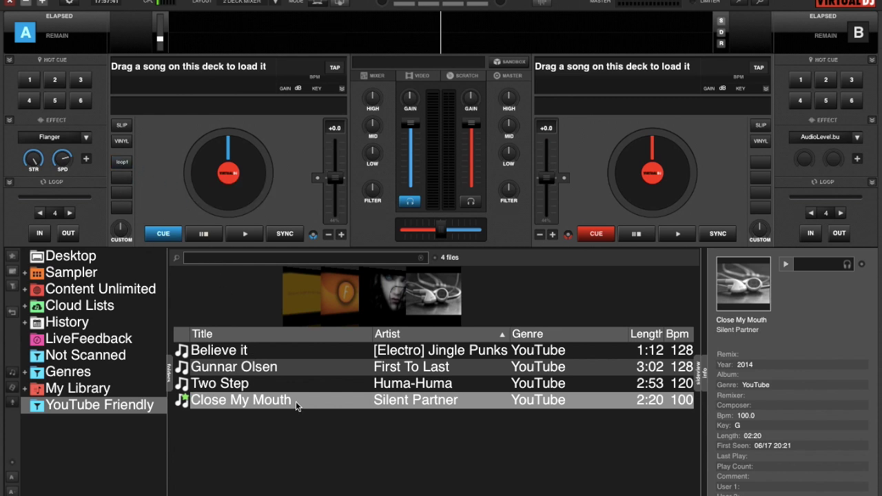
# Load Close My Mouth onto deck A, open its POI Editor, and move the position to about 17 seconds
pyautogui.moveTo(295, 401); pyautogui.dragTo(232, 177)
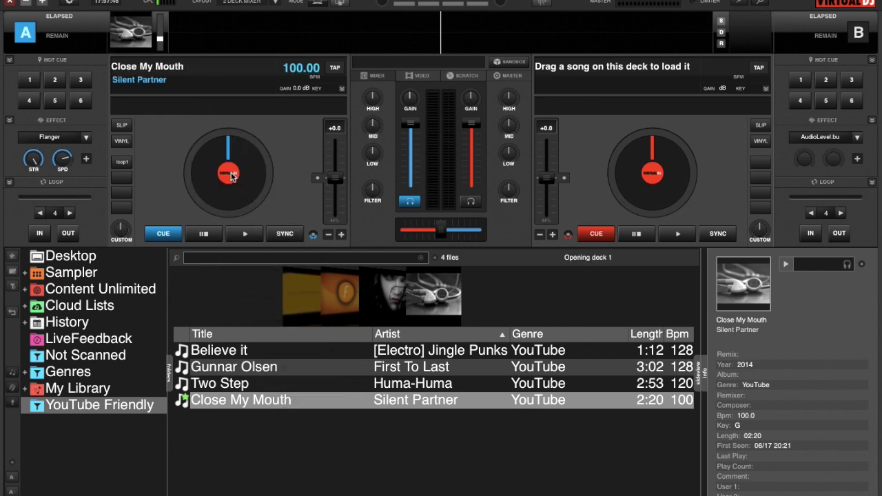
pyautogui.rightClick(341, 403)
pyautogui.moveTo(364, 411)
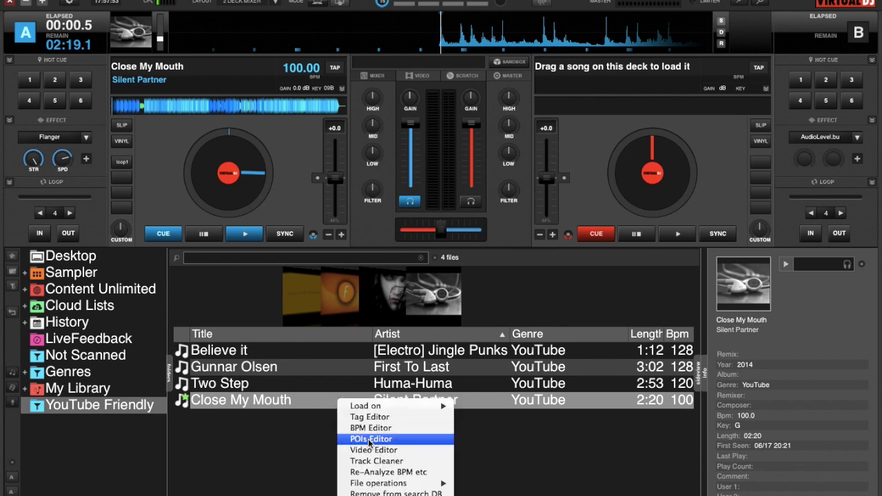
pyautogui.click(369, 441)
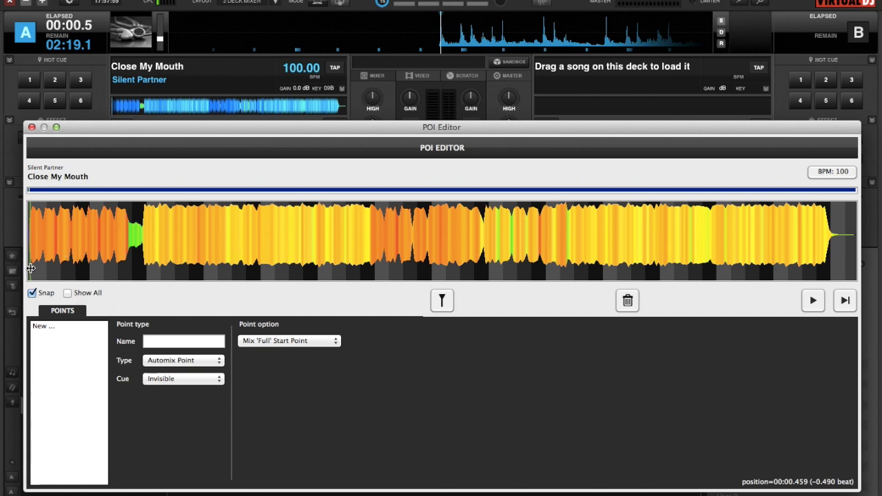
pyautogui.moveTo(31, 268); pyautogui.dragTo(128, 275)
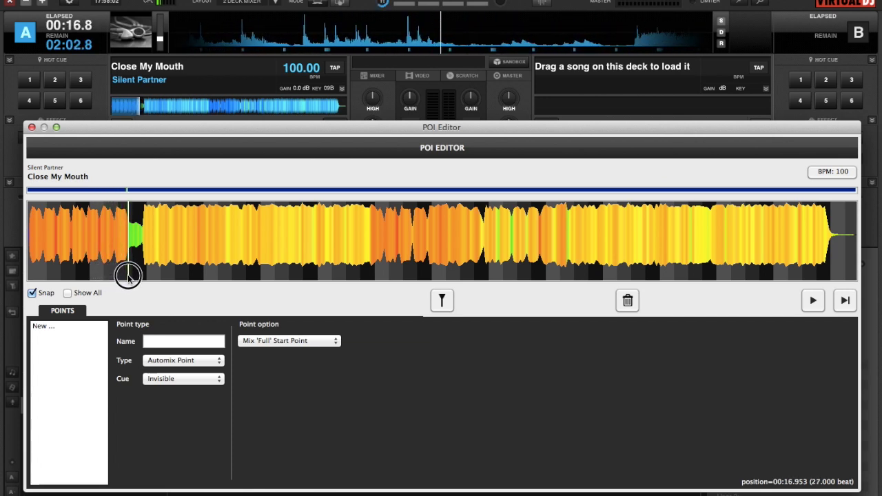
# Add a new point at 00:16.953 (beat 27), created as hot cue Cue 1
pyautogui.click(54, 326)
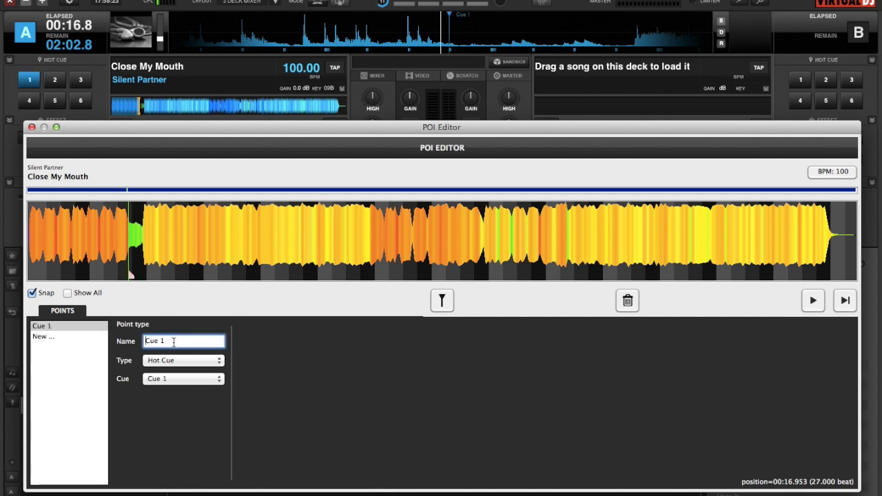
# Name the point Saved Loop 1, make it an 8 Beats saved loop, and start playback
pyautogui.moveTo(173, 342); pyautogui.dragTo(99, 344)
pyautogui.write('Saved Loop')
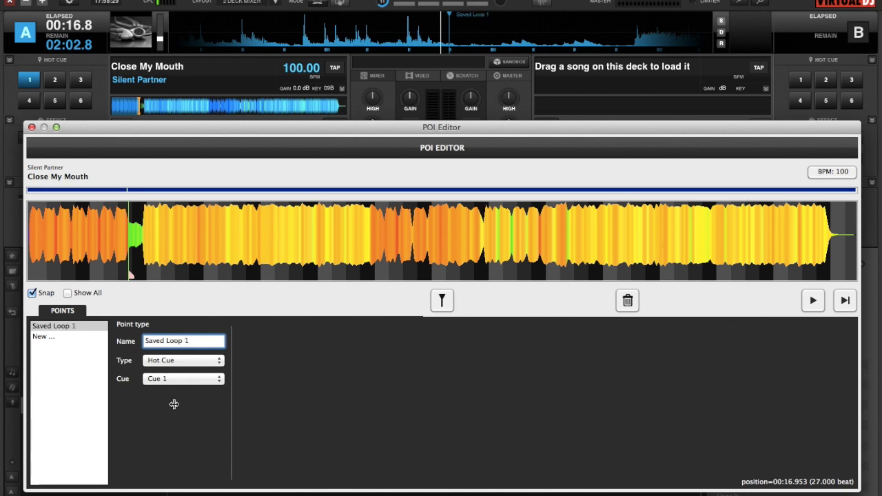
pyautogui.click(221, 361)
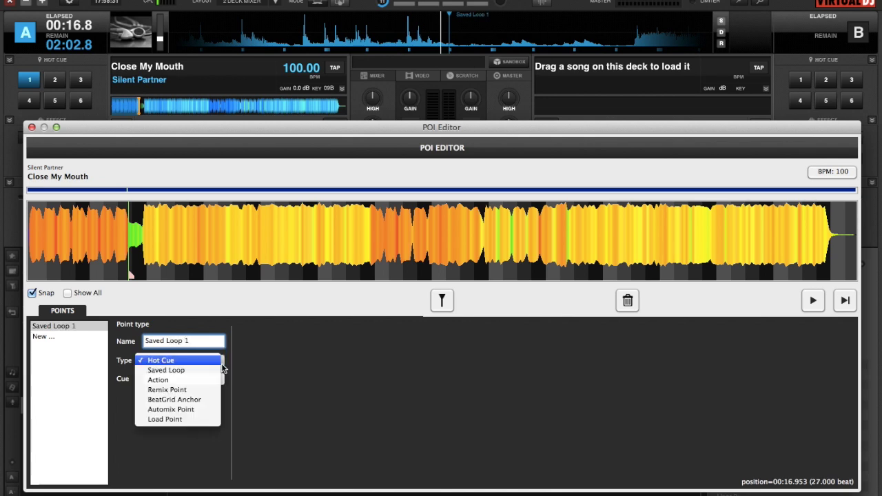
pyautogui.click(194, 370)
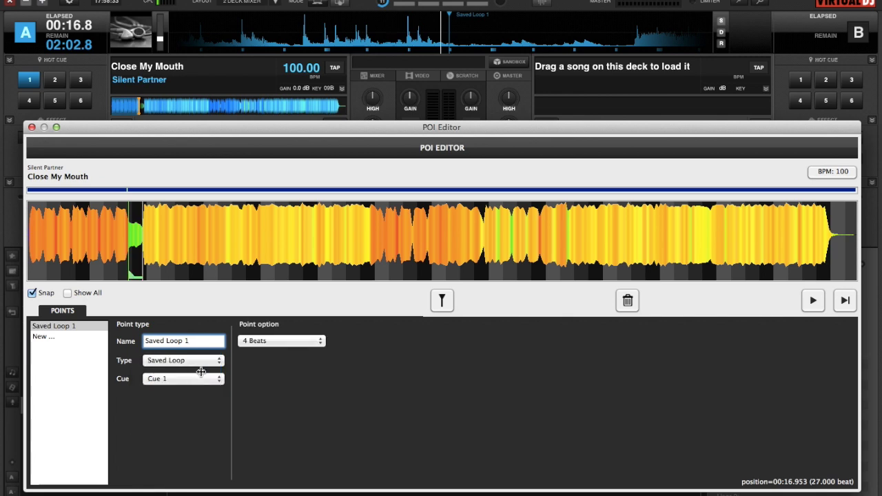
pyautogui.click(322, 342)
pyautogui.click(278, 349)
pyautogui.click(54, 327)
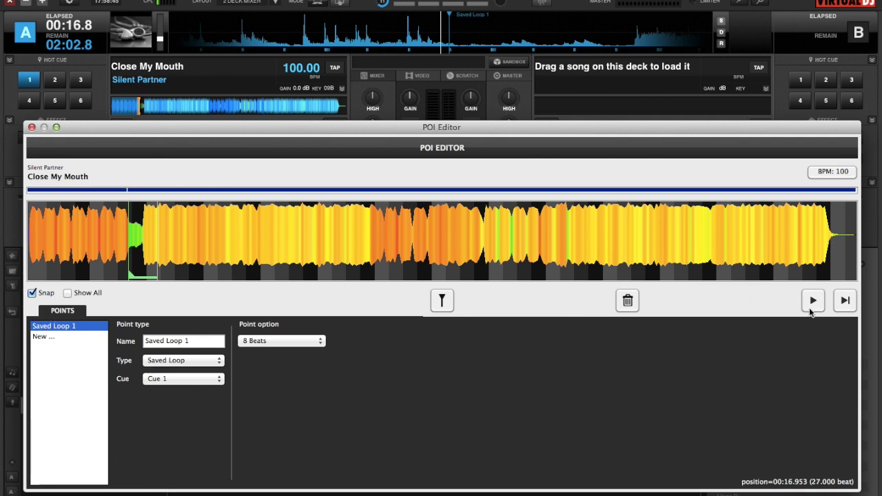
pyautogui.click(812, 302)
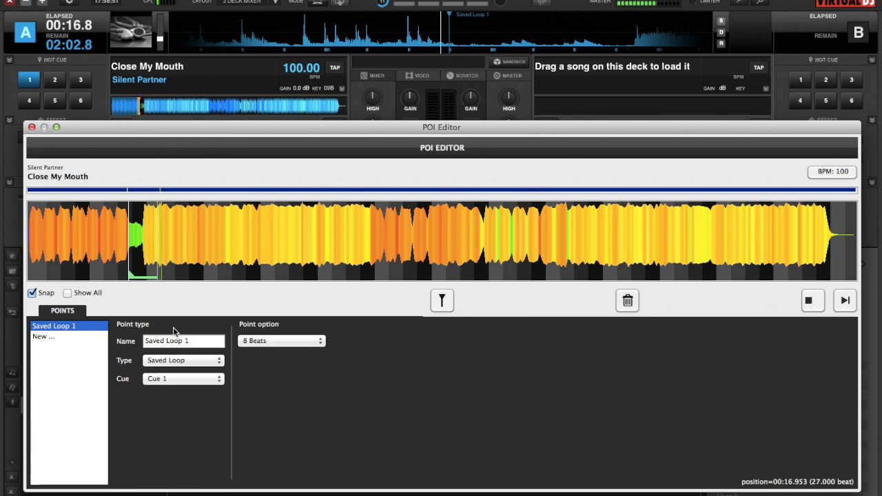
# Audition Saved Loop 1, change its length from 8 to 4 Beats, then stop the preview
pyautogui.click(66, 329)
pyautogui.click(66, 327)
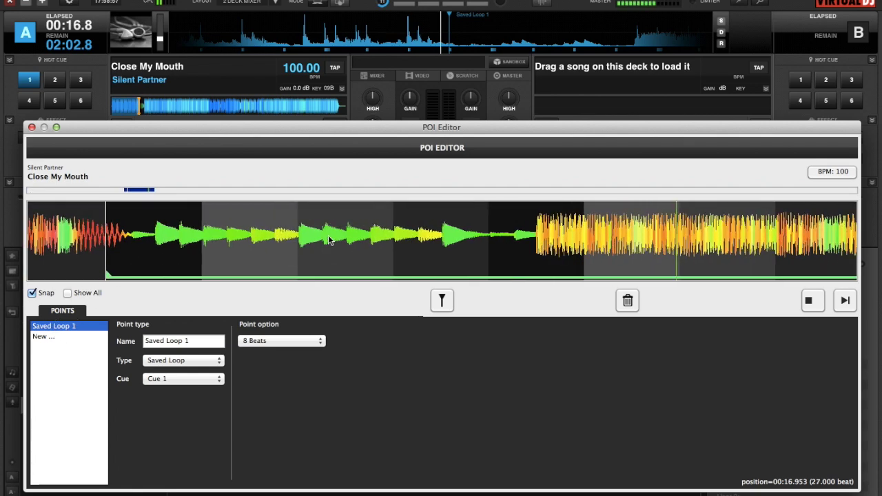
pyautogui.click(322, 342)
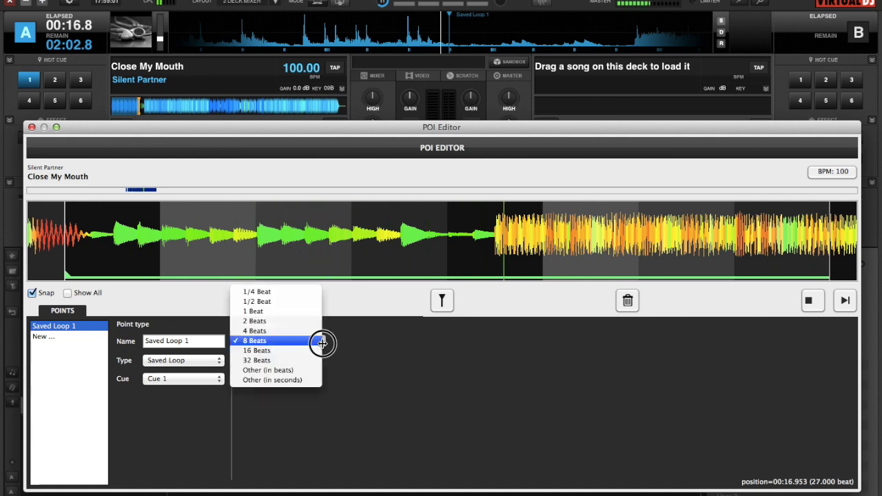
pyautogui.click(289, 328)
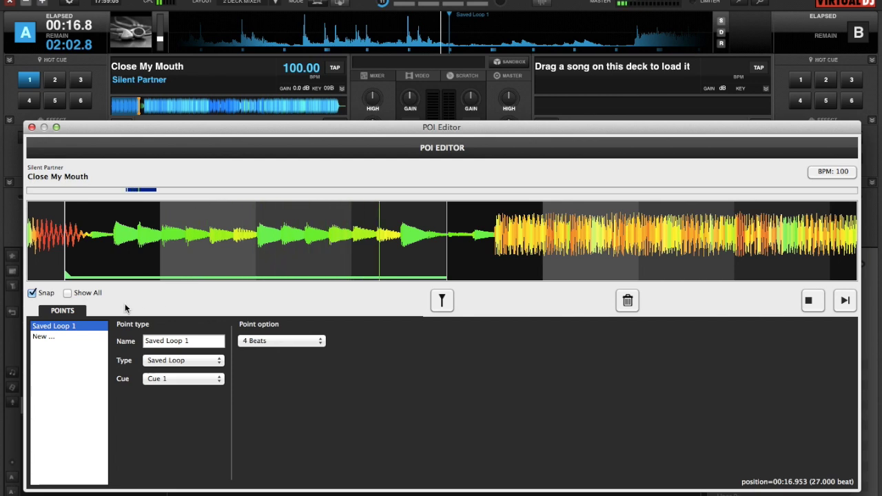
pyautogui.click(88, 331)
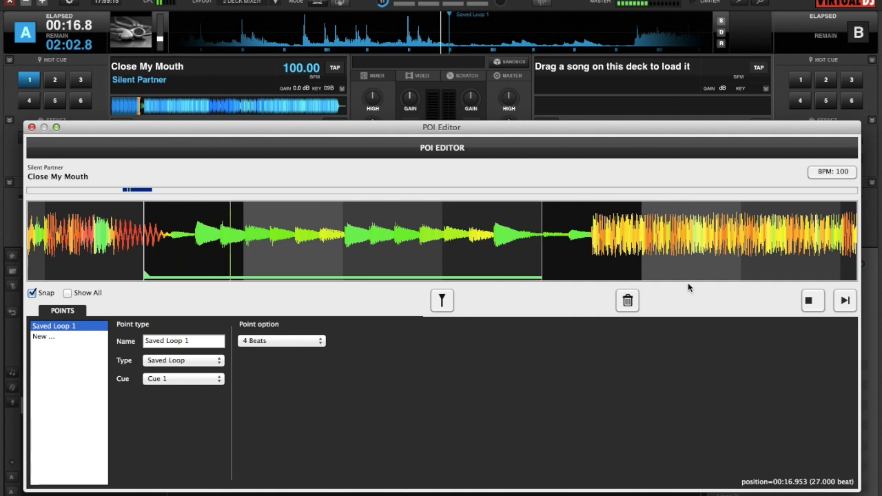
pyautogui.click(809, 301)
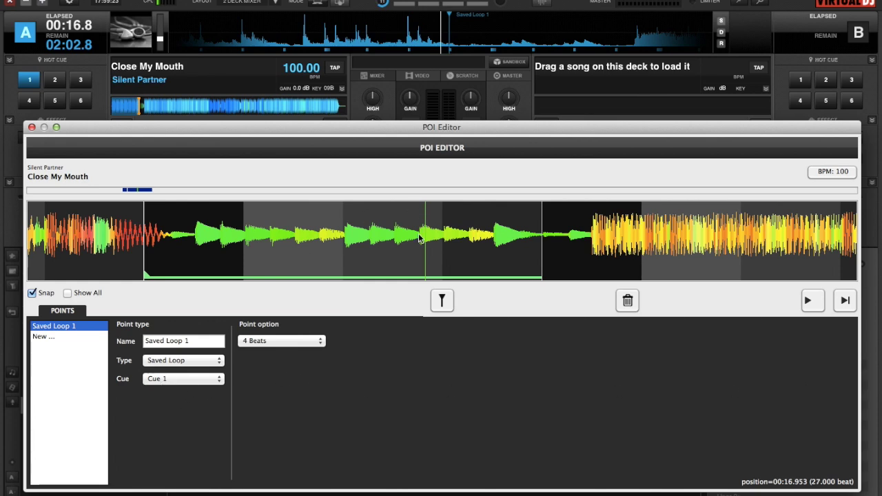
pyautogui.scroll(2, 420, 238)
# Zoom out and add a second point at 00:43.953, beat 72
pyautogui.scroll(-5, 420, 237)
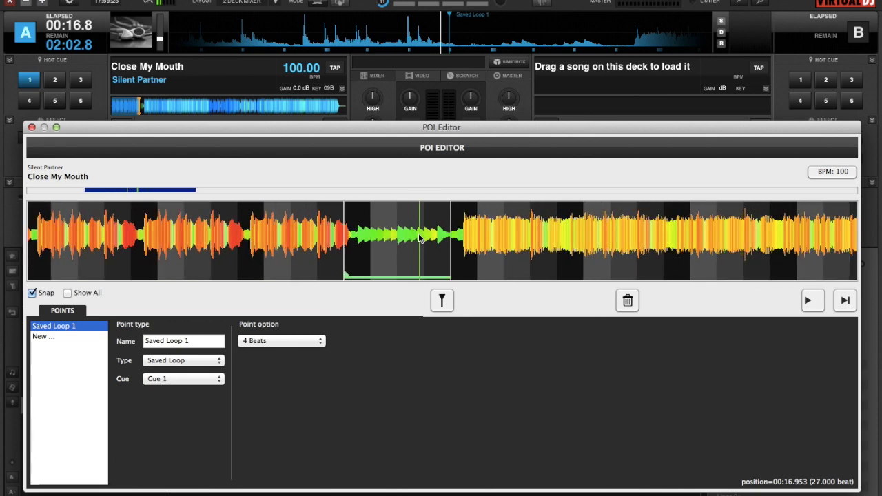
pyautogui.scroll(-4, 419, 235)
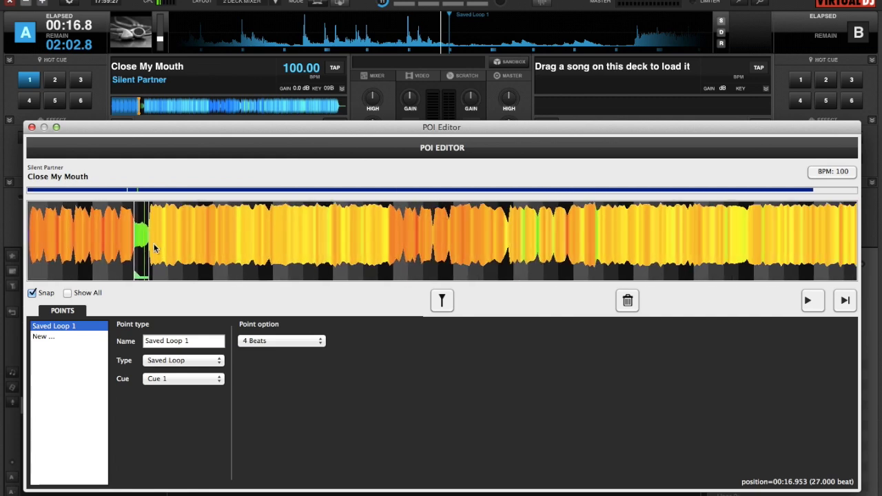
pyautogui.scroll(4, 146, 247)
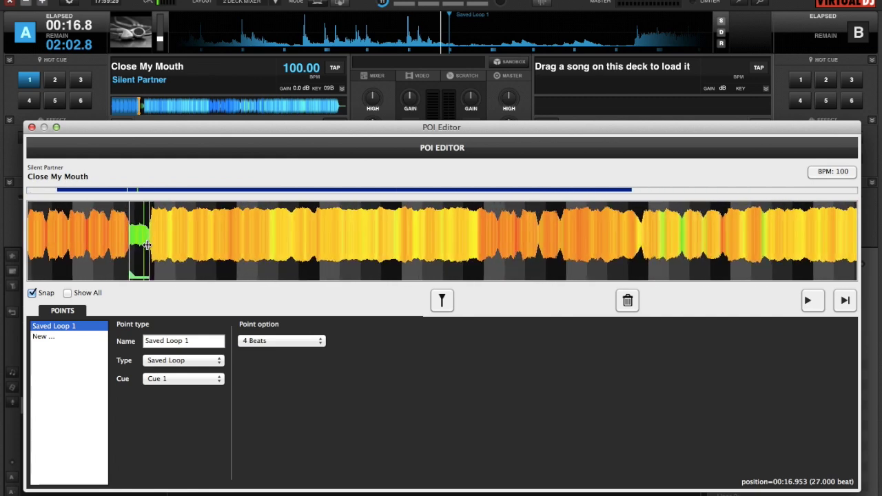
pyautogui.moveTo(139, 248); pyautogui.dragTo(535, 254)
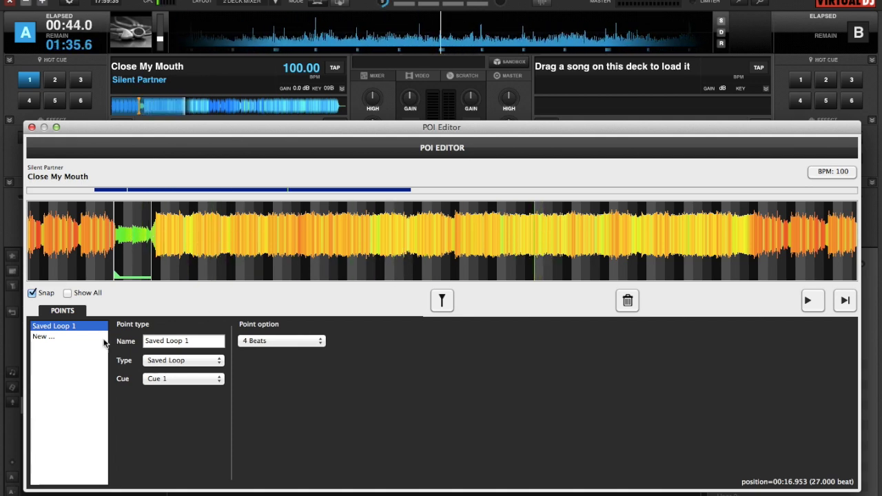
pyautogui.click(50, 336)
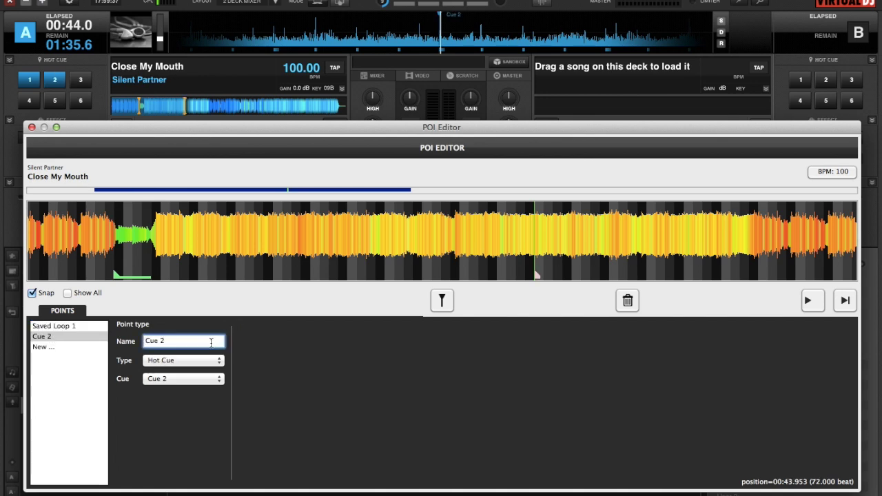
# Name the second point Saved Loop 2, make it an 8 Beats saved loop, and play it
pyautogui.moveTo(184, 340); pyautogui.dragTo(137, 339)
pyautogui.write('Saved Loop')
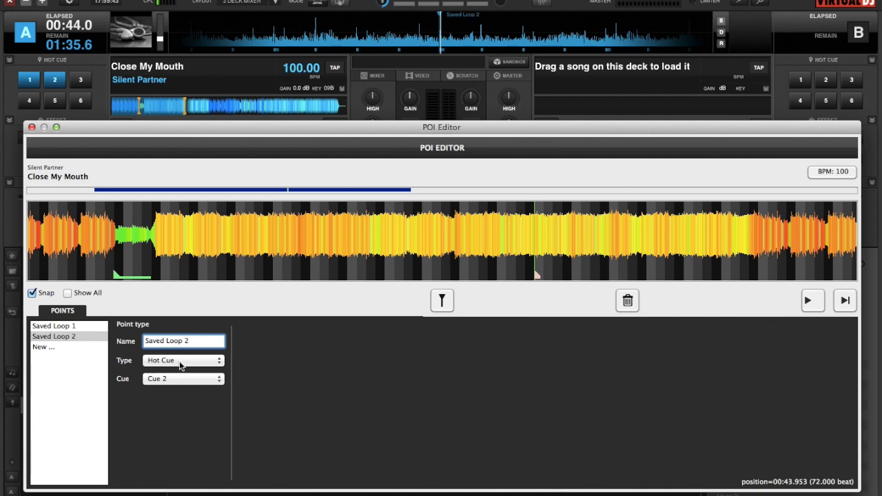
pyautogui.click(218, 363)
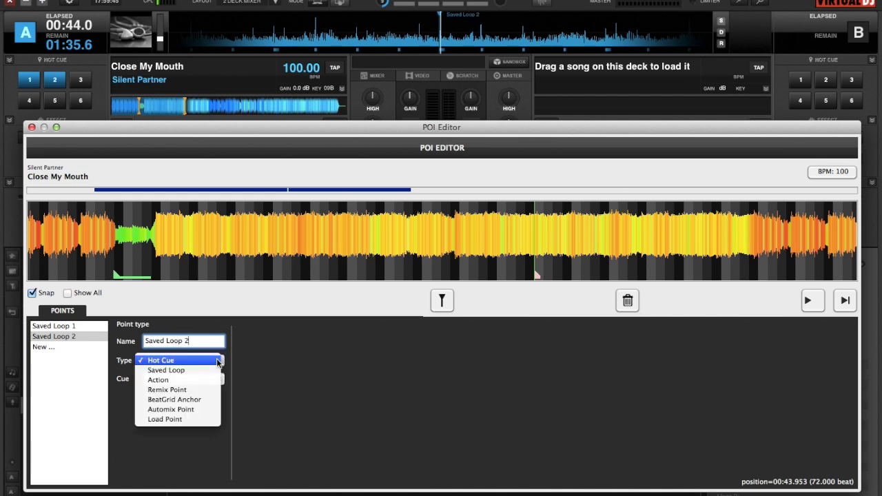
pyautogui.click(181, 370)
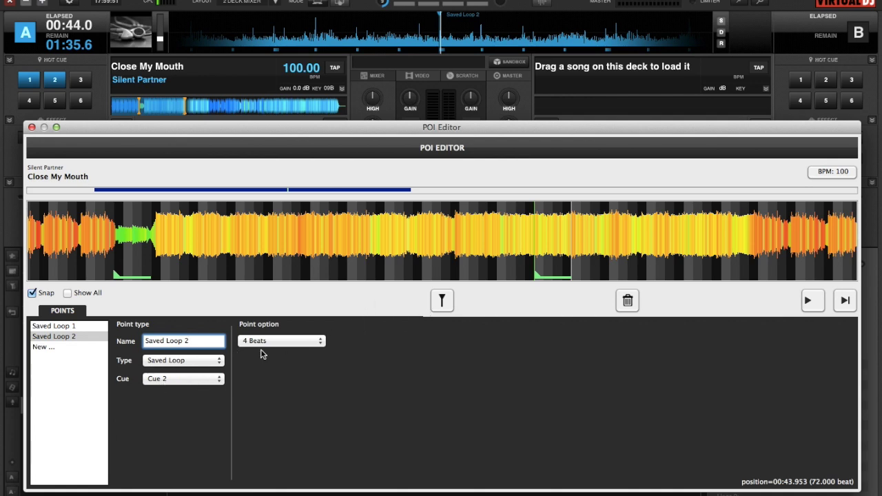
pyautogui.click(322, 341)
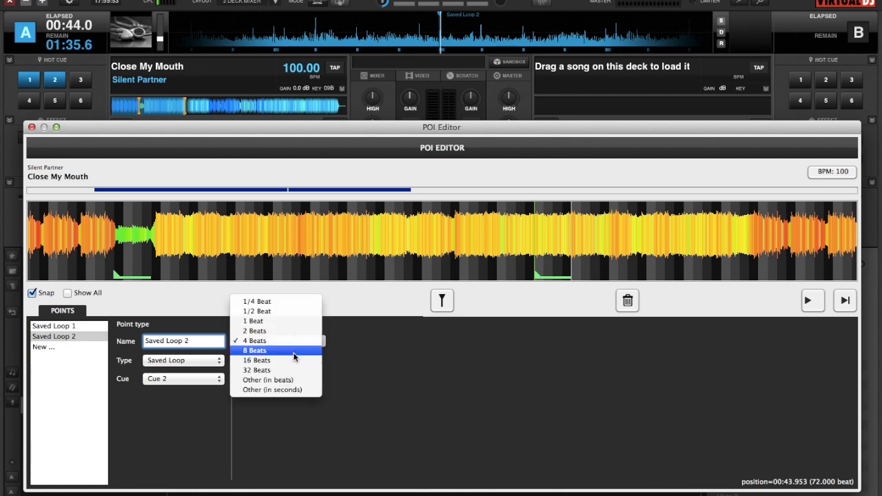
pyautogui.click(297, 349)
pyautogui.click(43, 337)
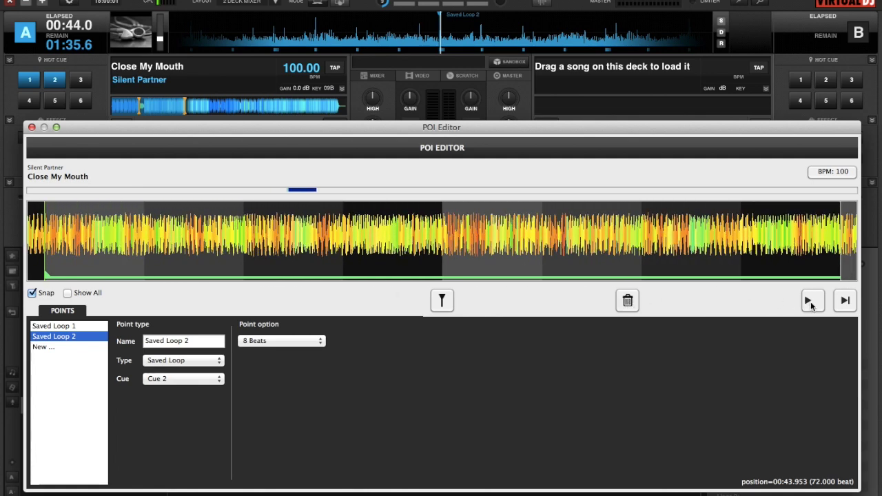
pyautogui.click(810, 304)
# Close the POI Editor, trigger Saved Loop 1 then Saved Loop 2 on deck A, and stop playback
pyautogui.click(31, 127)
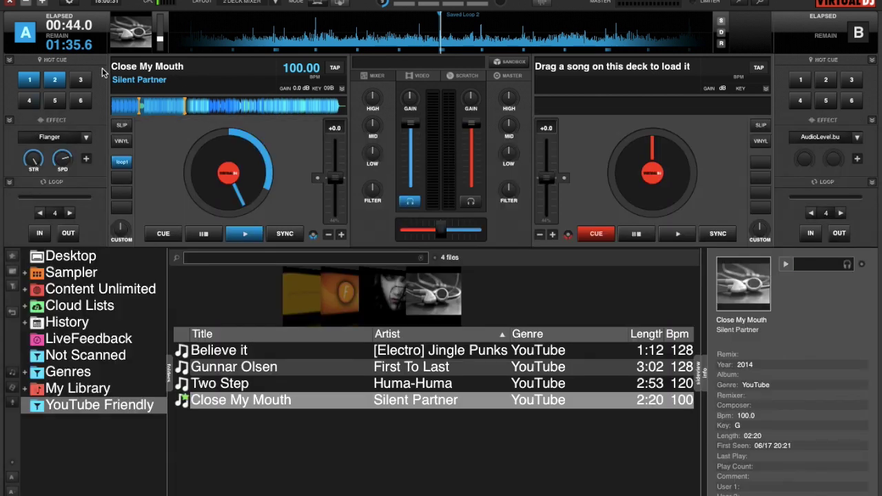
pyautogui.click(28, 82)
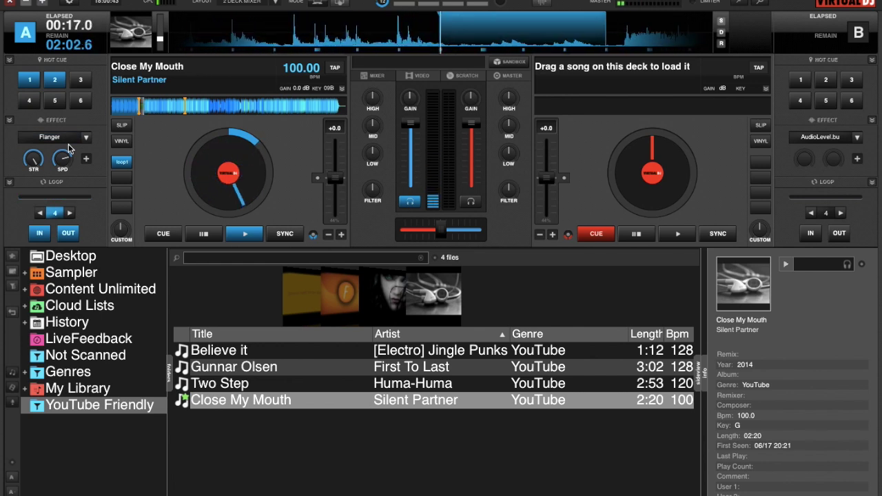
pyautogui.click(57, 81)
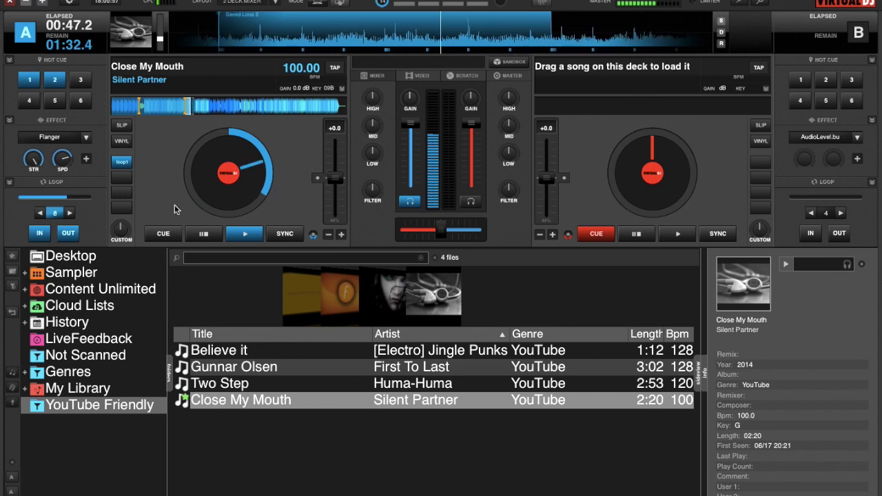
pyautogui.click(205, 234)
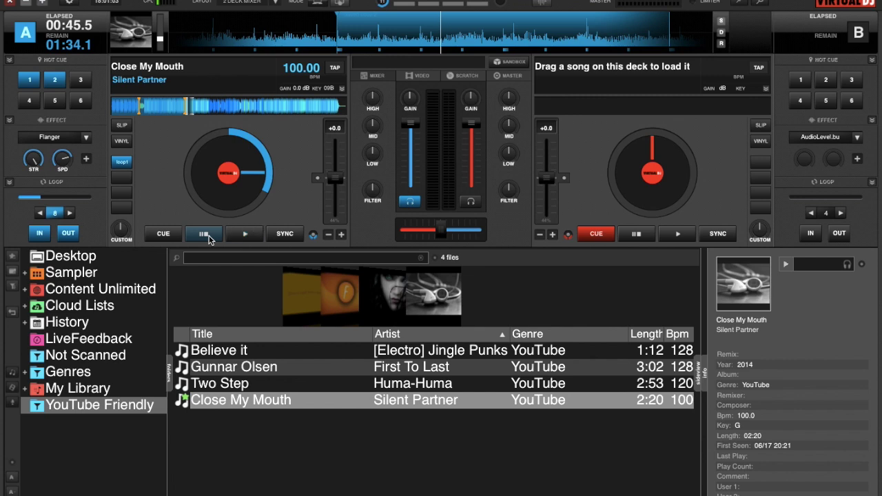
pyautogui.rightClick(239, 408)
# Set the automix point, Saved Loop 1 and Saved Loop 2 to Marker only, then close the editor
pyautogui.click(274, 443)
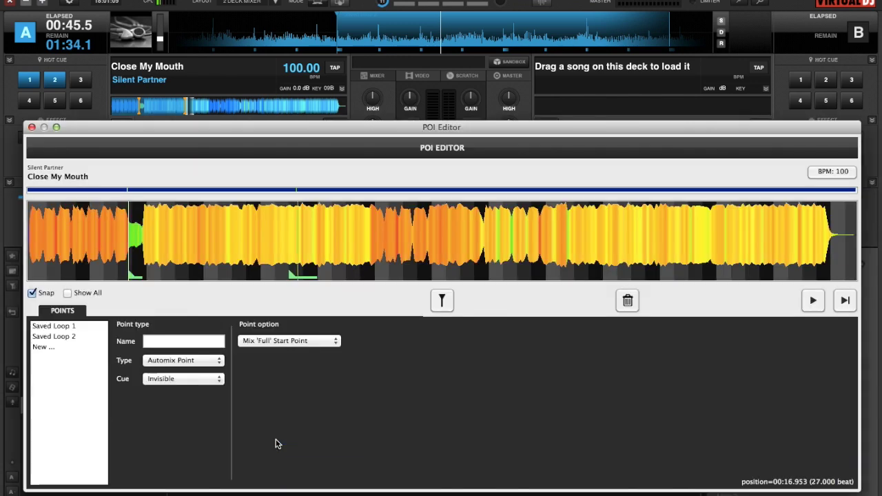
pyautogui.click(219, 379)
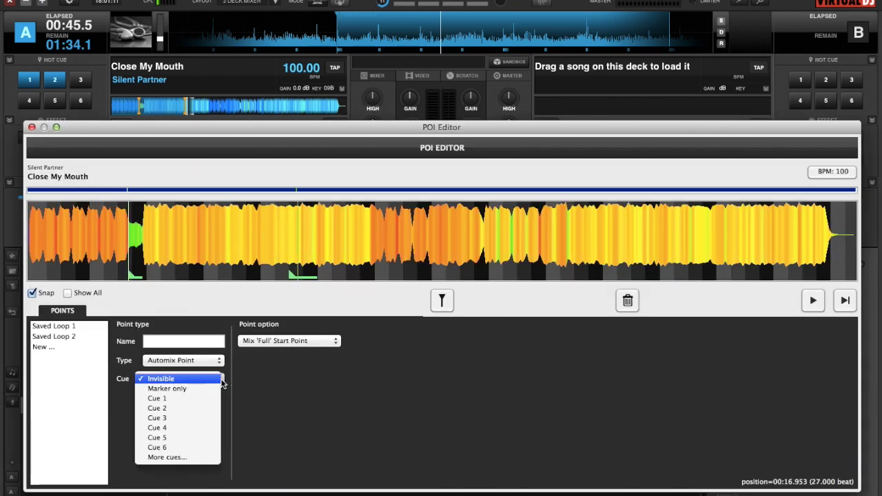
pyautogui.click(181, 390)
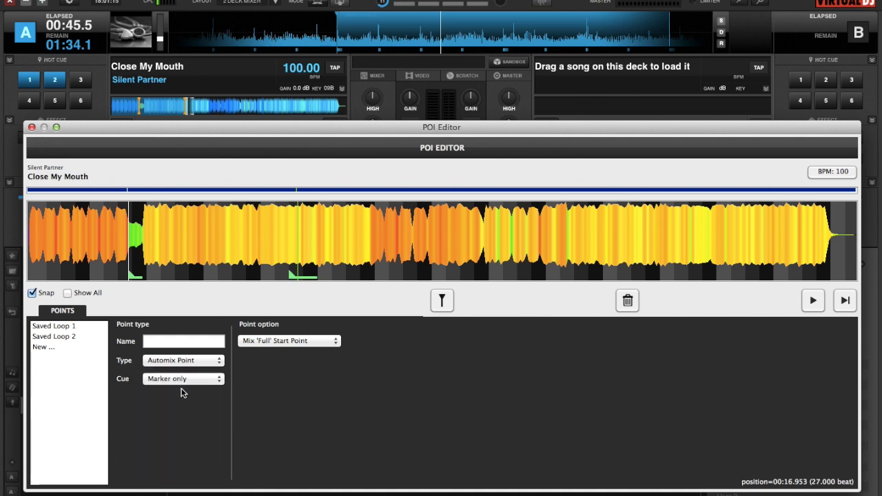
pyautogui.click(60, 327)
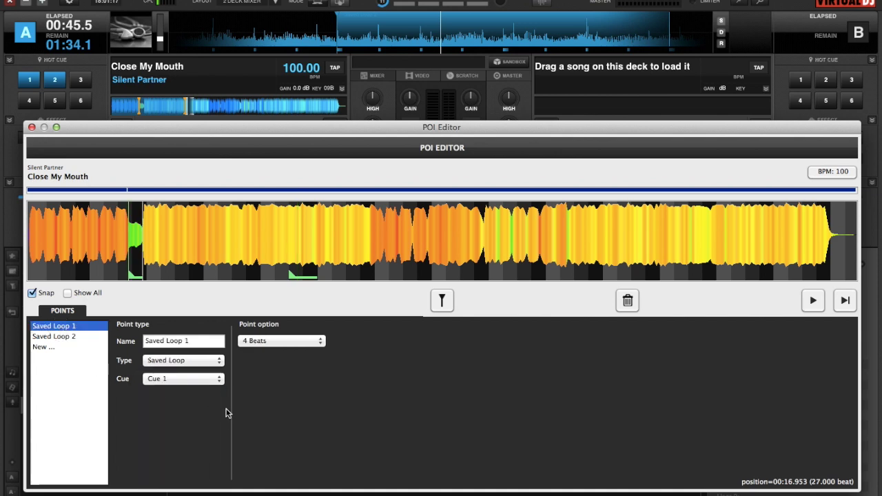
pyautogui.click(219, 380)
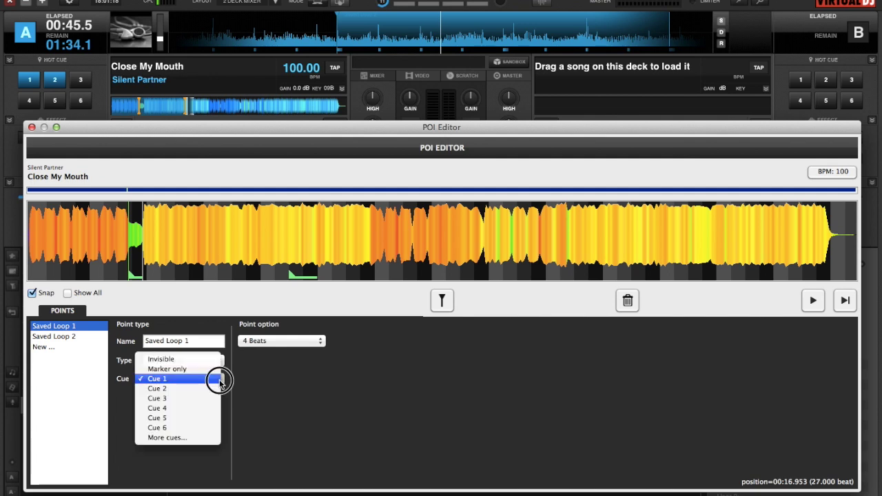
pyautogui.click(181, 371)
pyautogui.click(67, 336)
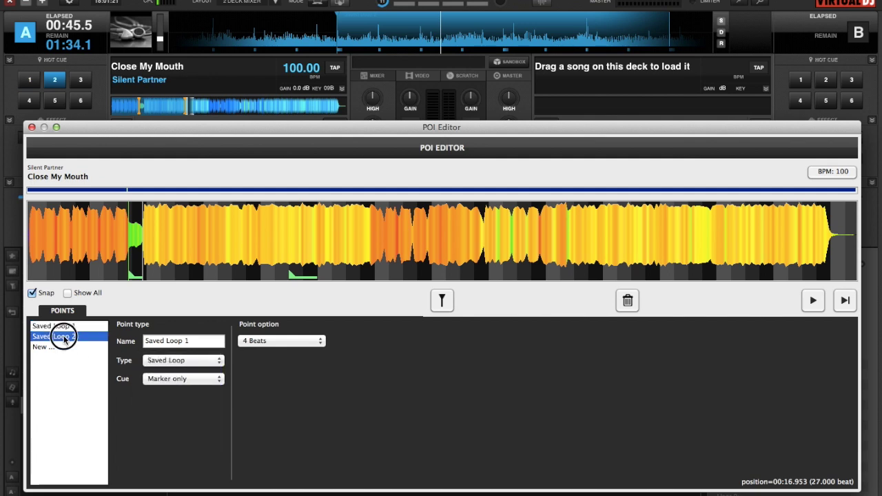
pyautogui.click(220, 381)
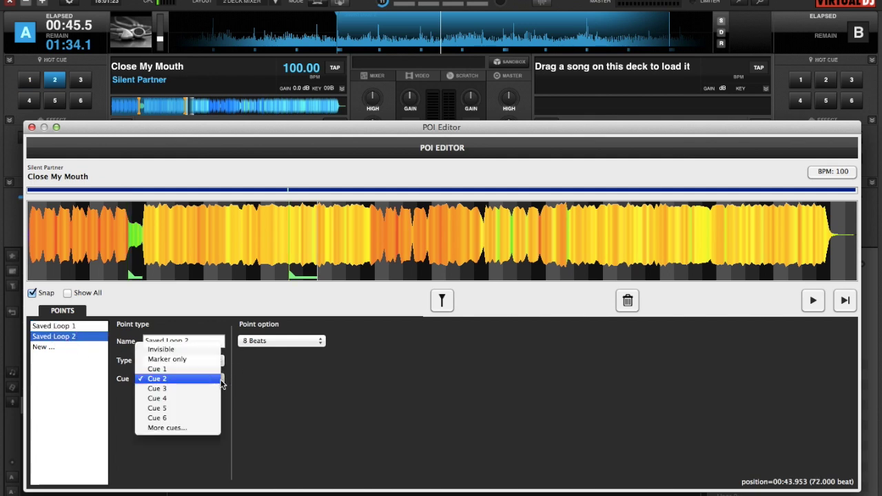
pyautogui.click(183, 360)
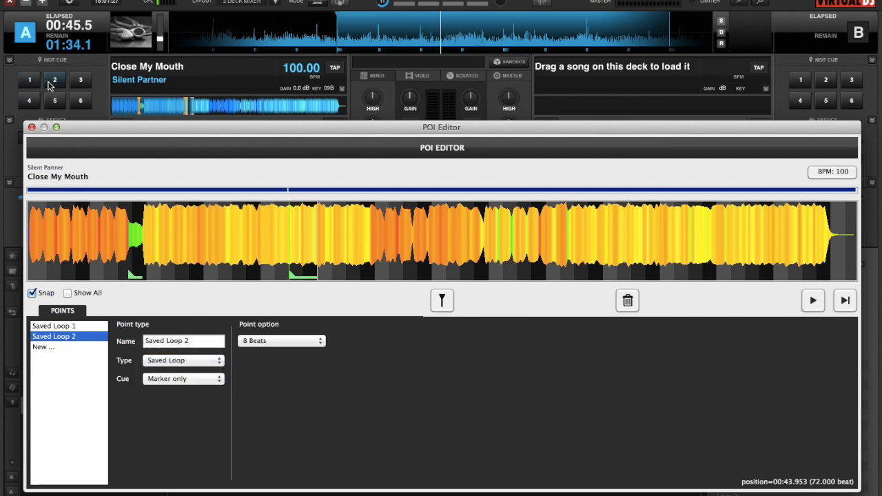
pyautogui.click(32, 128)
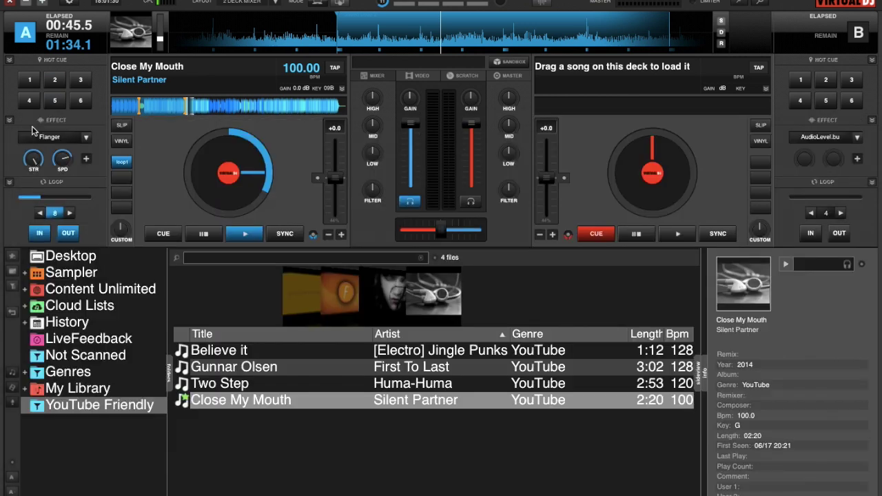
# Check the action assigned to the loop1 custom button on deck A
pyautogui.rightClick(122, 166)
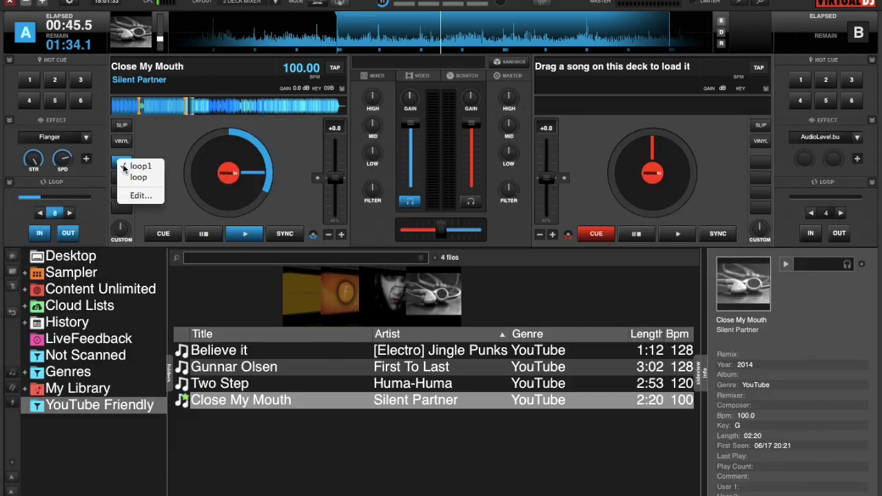
pyautogui.click(141, 195)
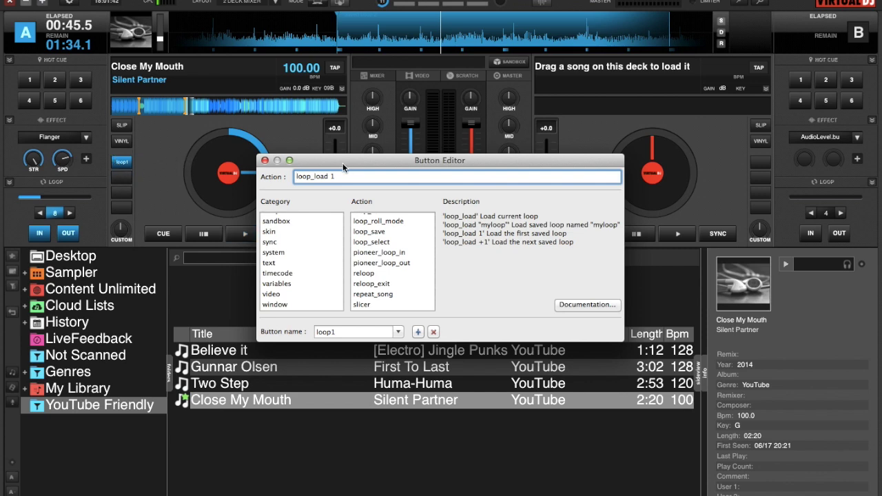
pyautogui.click(266, 159)
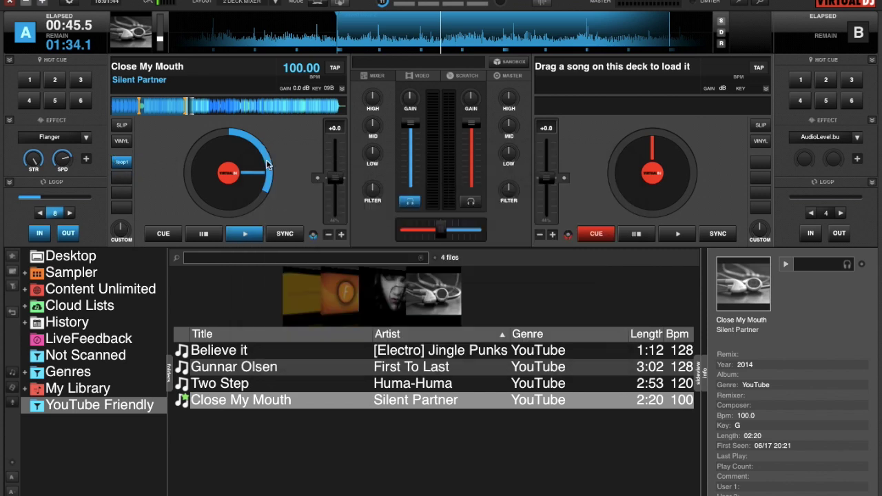
# Give the empty button below loop1 the action loop_load 2 and the name loop2
pyautogui.click(118, 180)
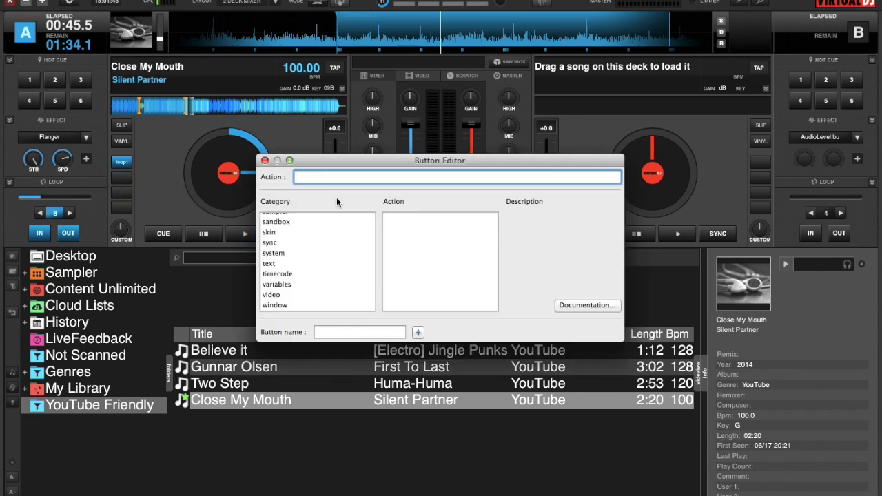
pyautogui.write('loop')
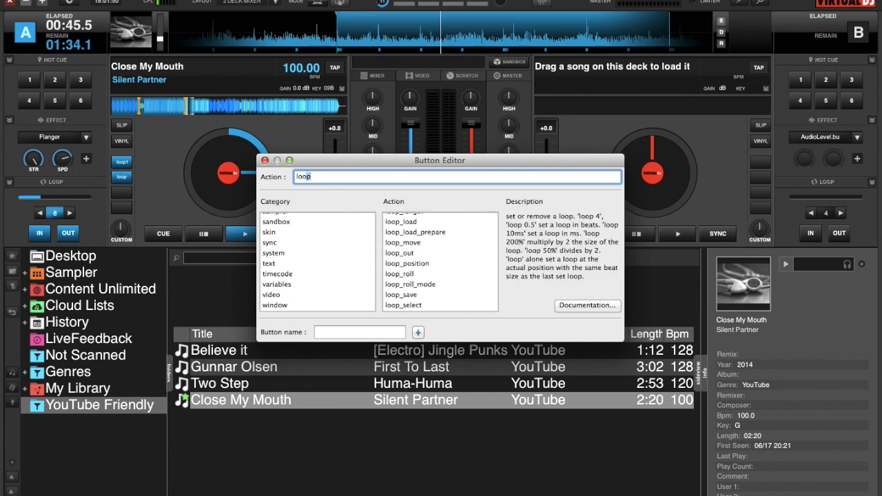
pyautogui.write('_load')
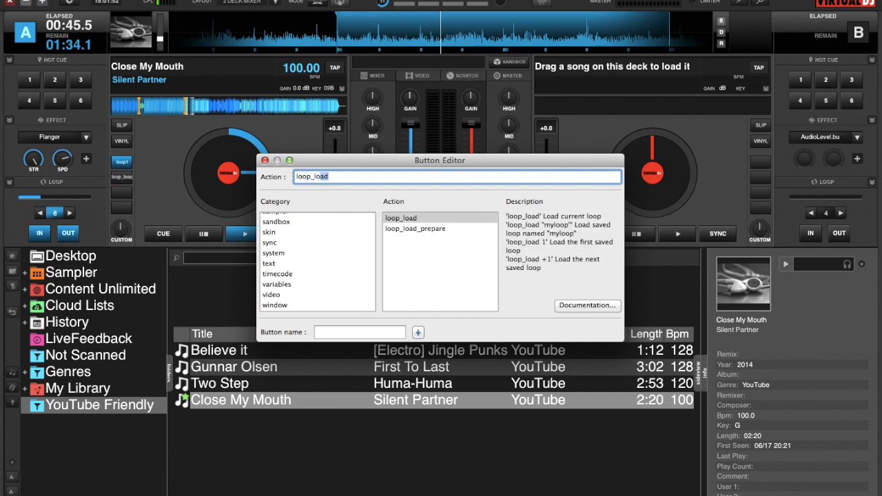
pyautogui.write(' 2')
pyautogui.click(336, 332)
pyautogui.write('loop 2')
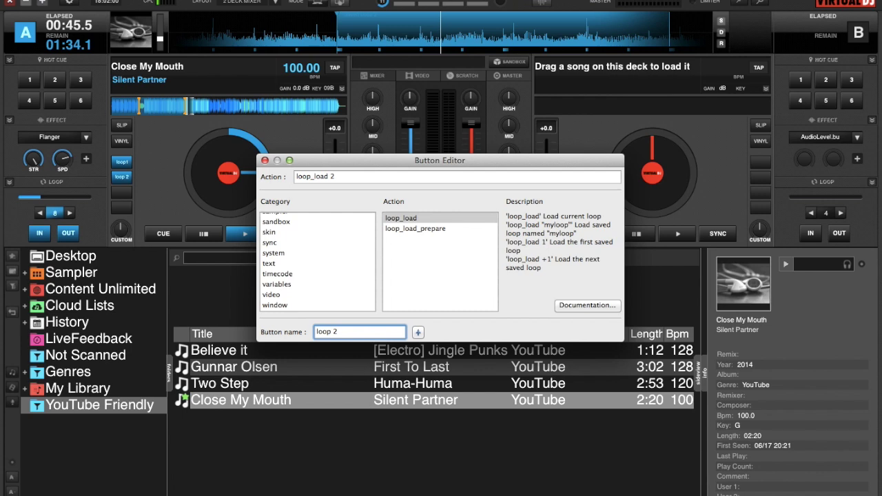
pyautogui.press('BackSpace')
pyautogui.write('2')
pyautogui.click(265, 160)
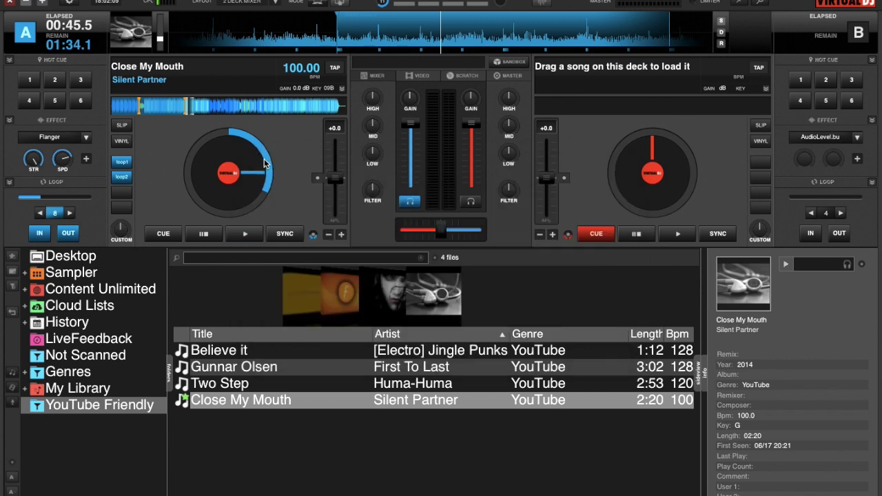
# Test loop1, then loop2 while playing, exit the loop, and return to Saved Loop 1 with loop1
pyautogui.click(122, 164)
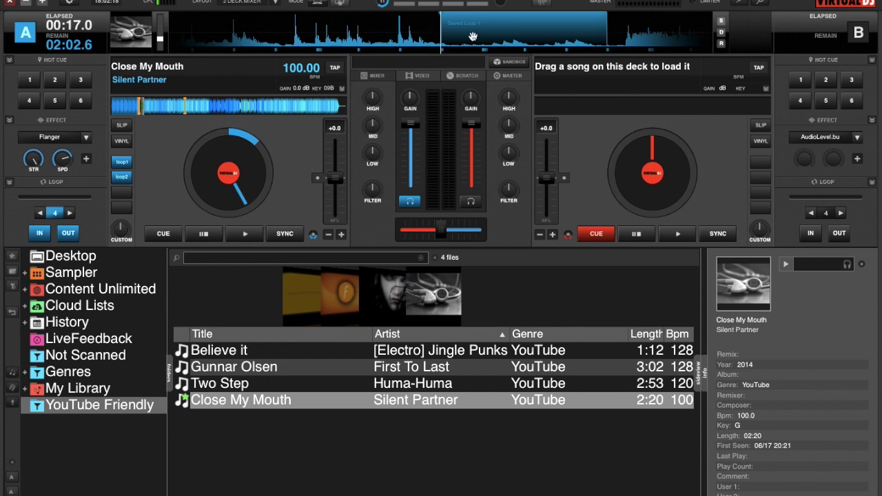
pyautogui.click(242, 238)
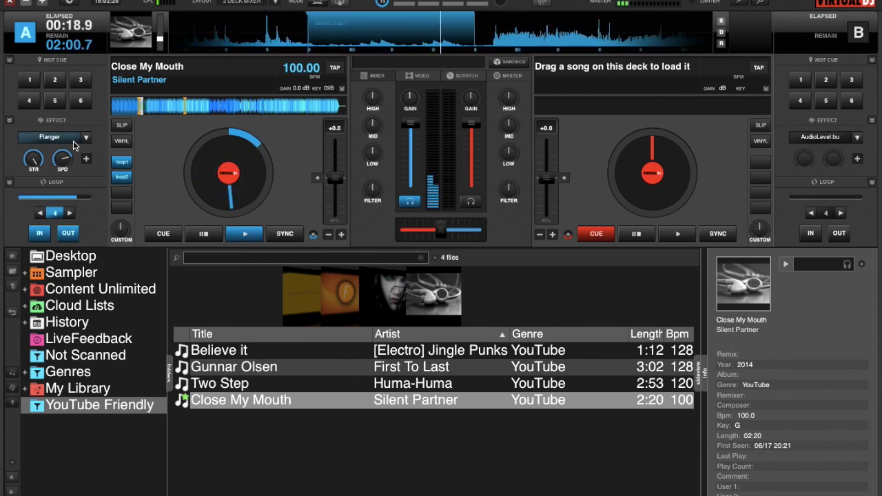
pyautogui.click(122, 178)
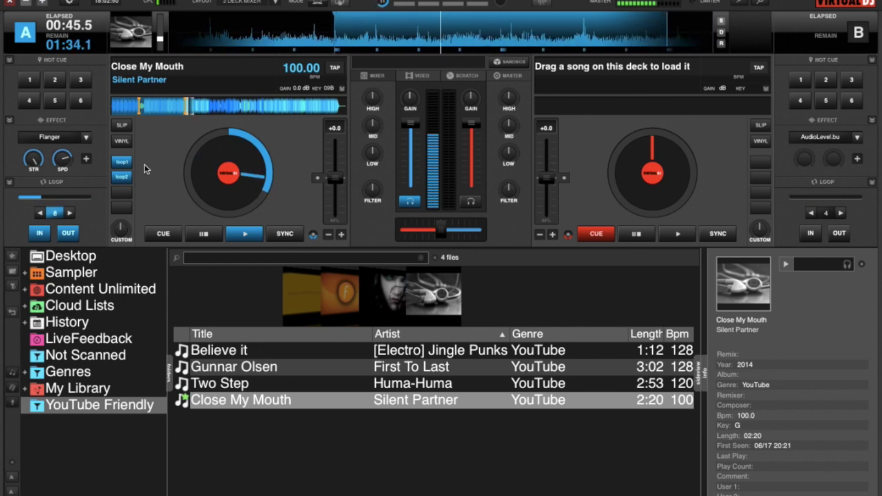
pyautogui.click(68, 234)
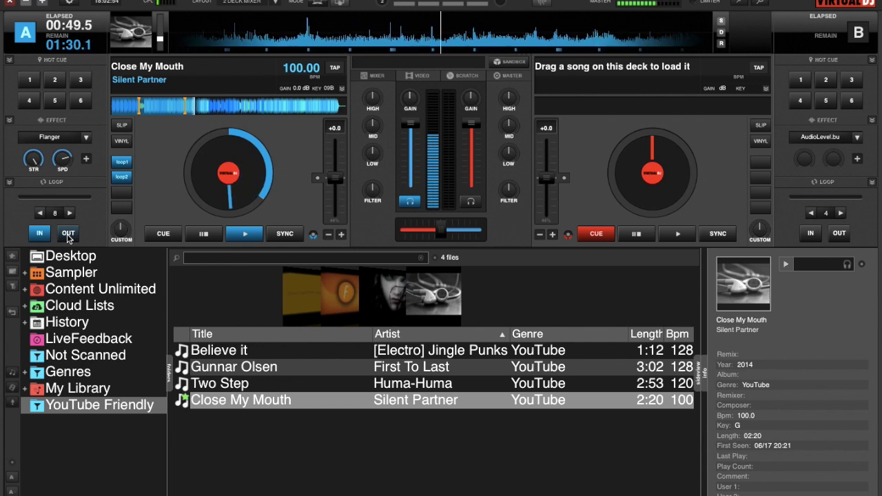
pyautogui.click(123, 164)
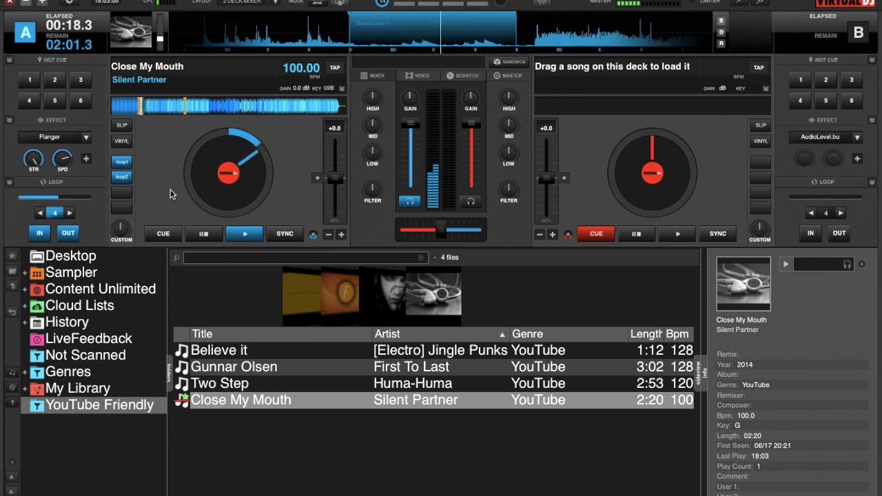
# Pause deck A at 00:17.1, inside Saved Loop 1
pyautogui.click(205, 236)
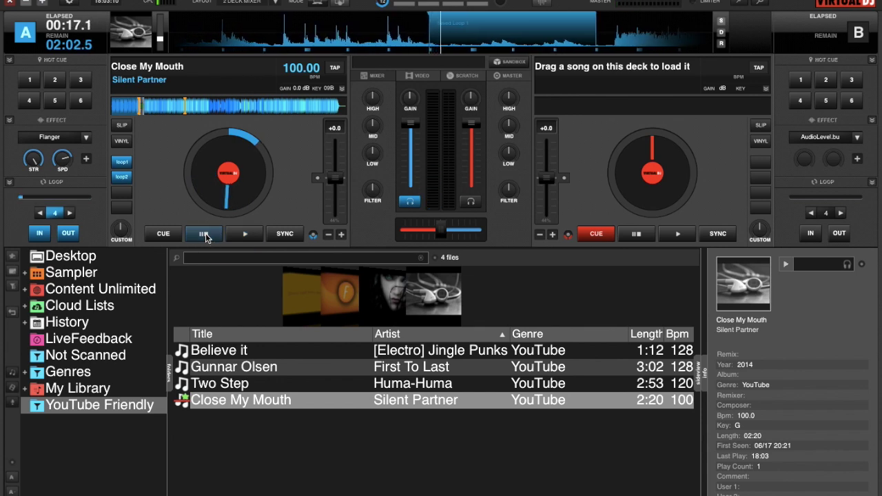